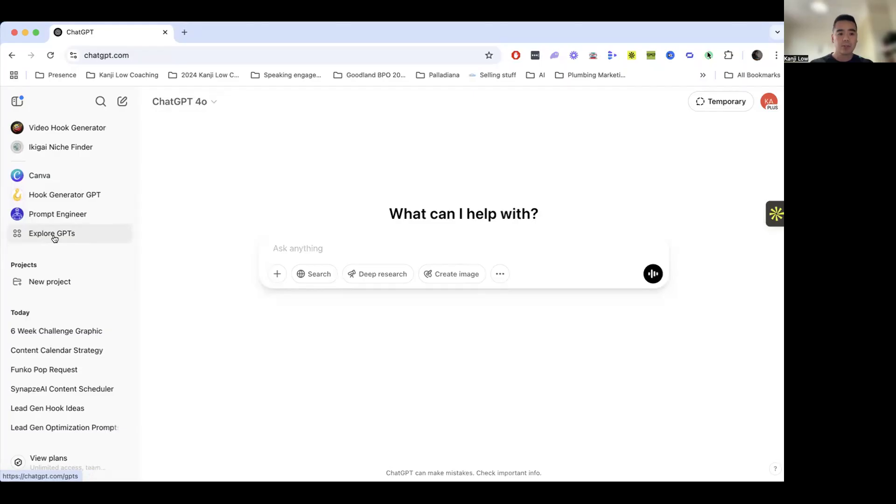
Search the GPT store for "canva" and start a chat with the Canva GPT by canva.com.
click(54, 233)
click(362, 223)
text(canva)
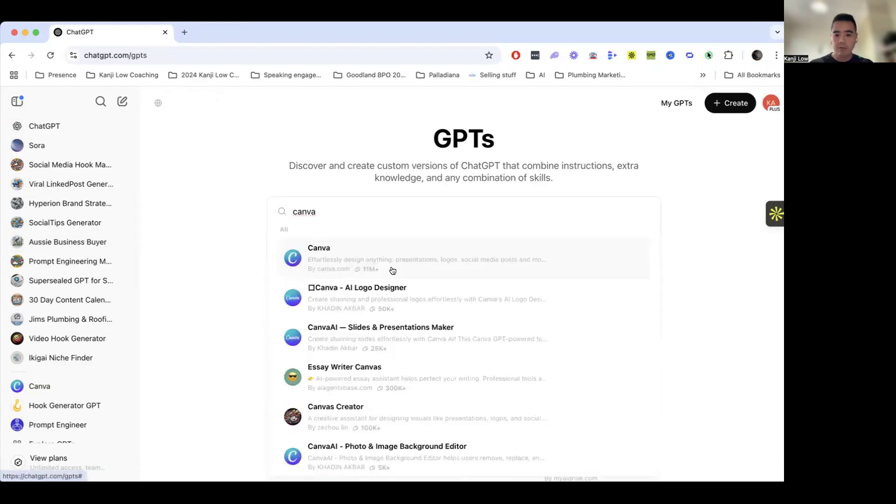
click(392, 271)
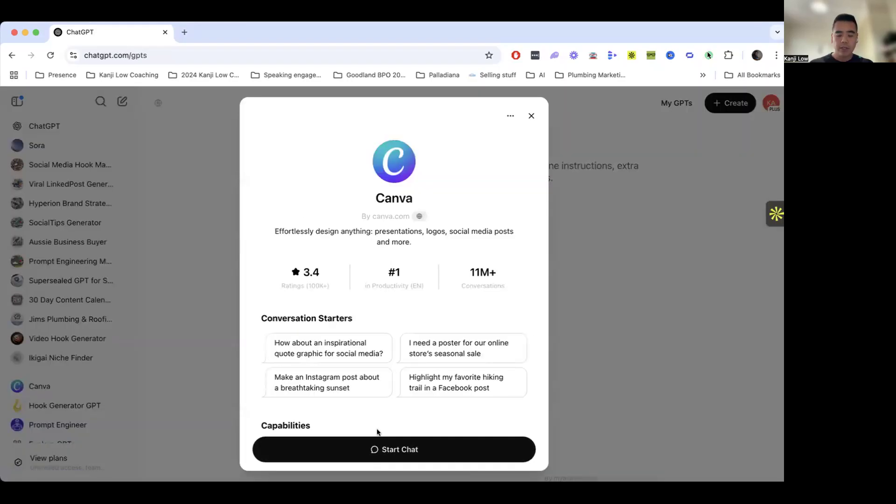
click(370, 449)
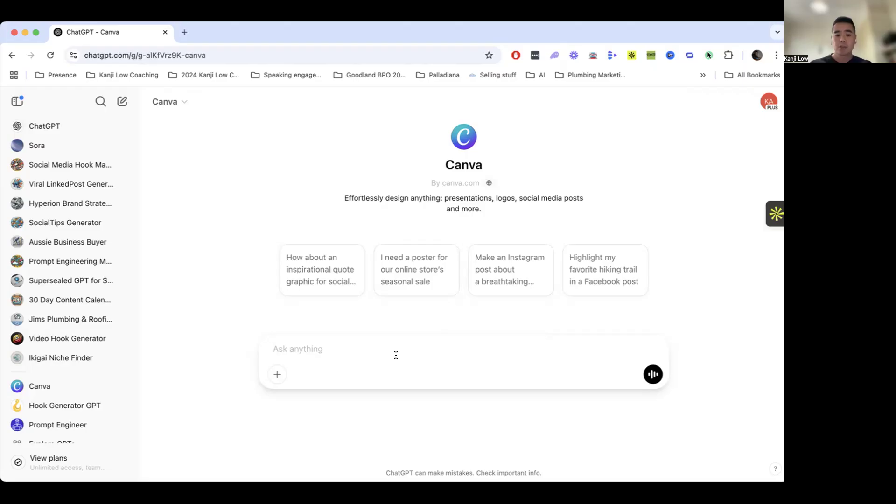
Send the prompt "Create a poster for a 6 week challenge for my gym anywhere fitness".
text(Creat)
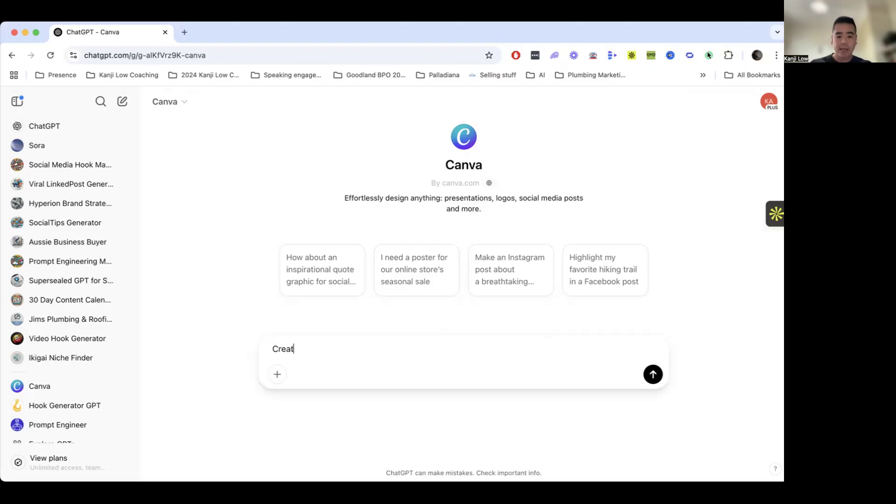
text(e a poster for a )
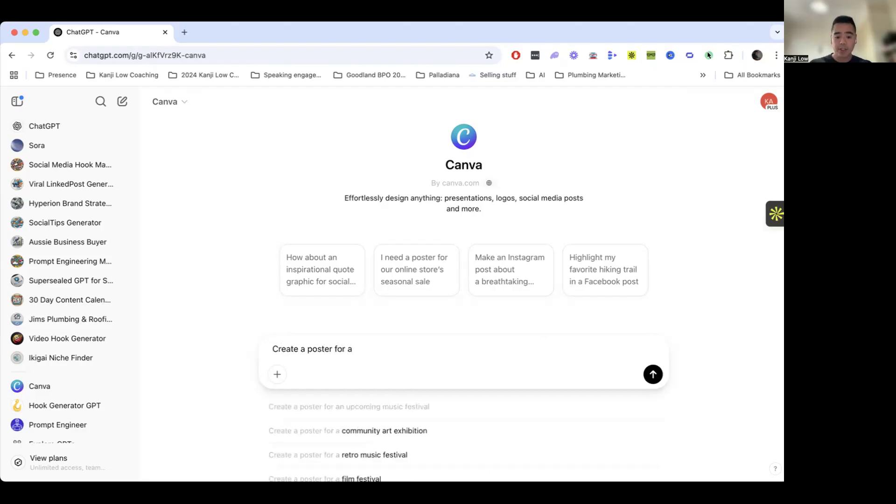
text(6 week challenge for my gym a)
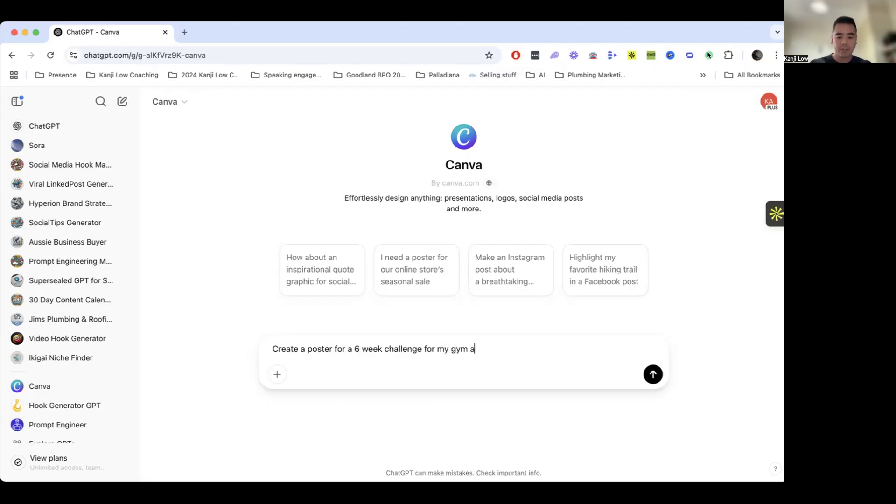
text(nywhere fitness)
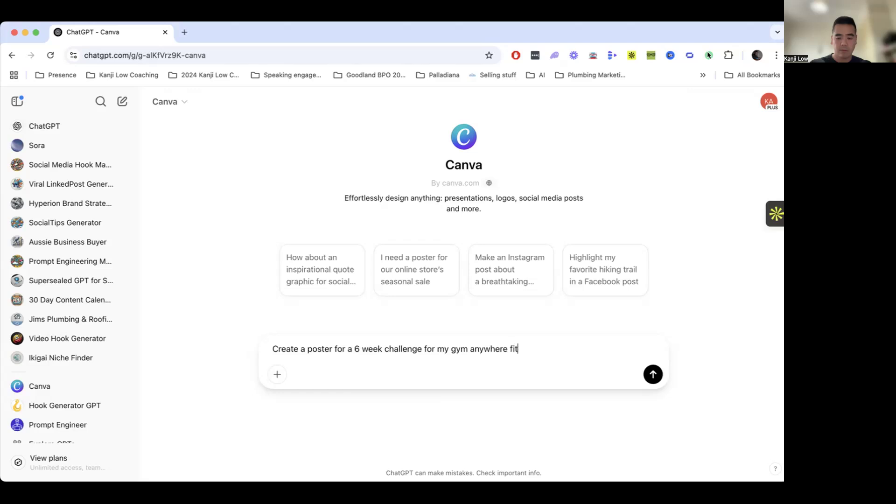
click(653, 374)
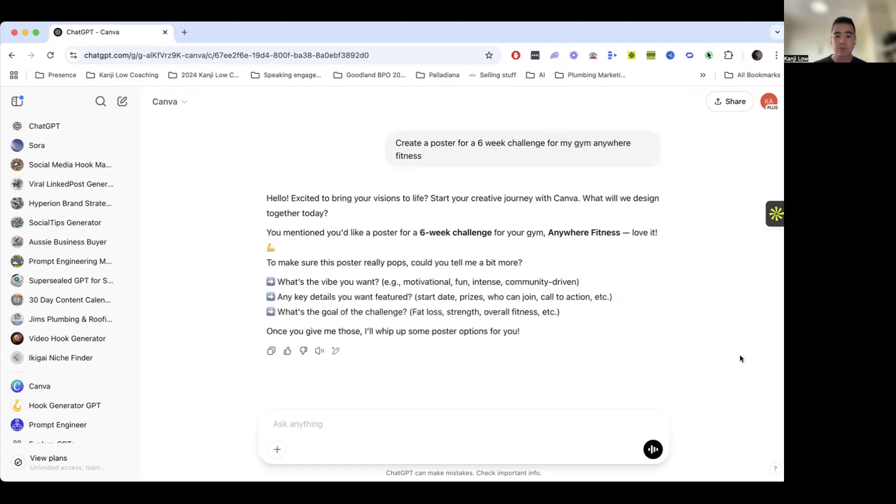
Begin a reply to the poster questions with "motivational, start date 28th Apr, anyone".
click(417, 423)
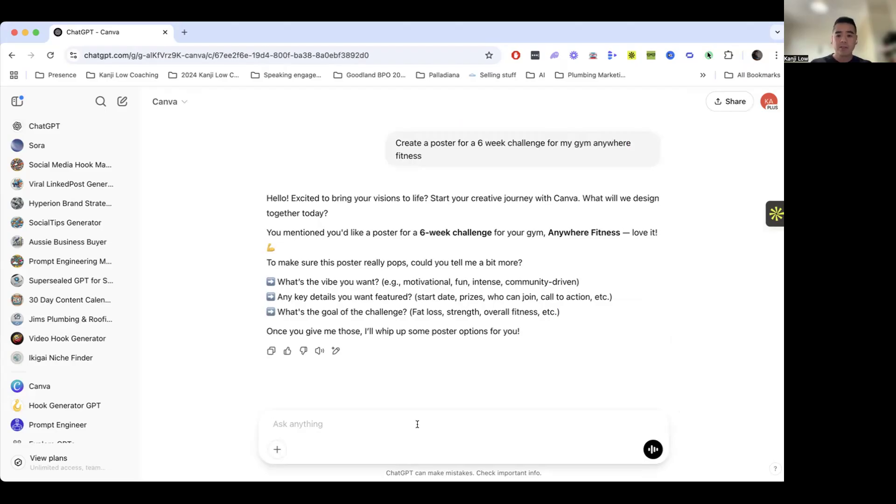
text(motivation)
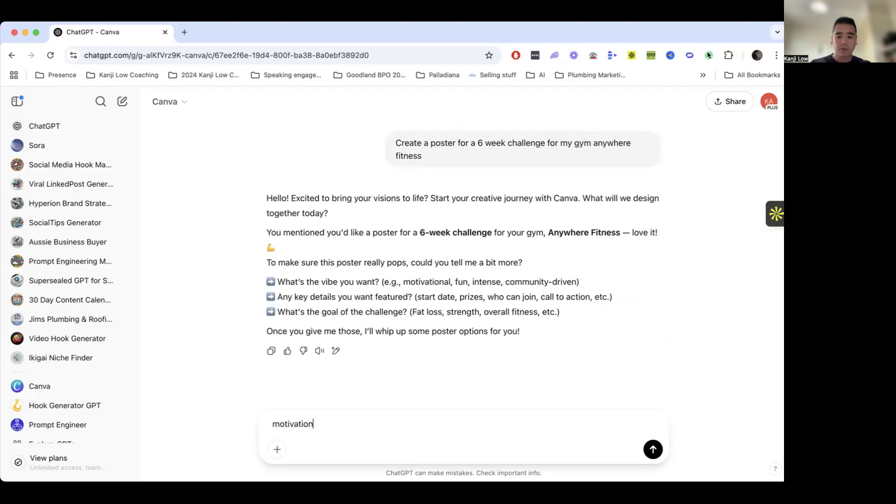
text(al, start date 28th Apr)
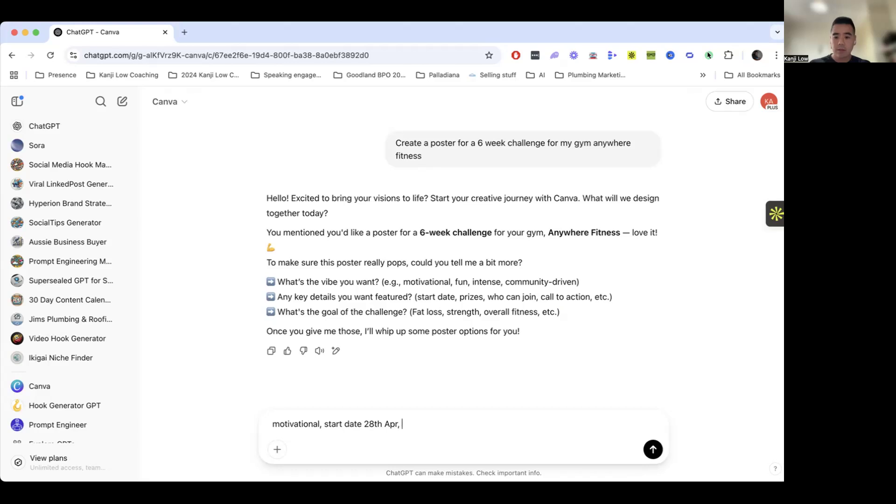
text(, anyone a)
text(nyth)
key(BackSpace)
key(BackSpace)
key(BackSpace)
key(BackSpace)
key(BackSpace)
key(BackSpace)
Complete the reply with "and call to action is contact us, goal is transform into your dream body" and send it.
text(and call to act)
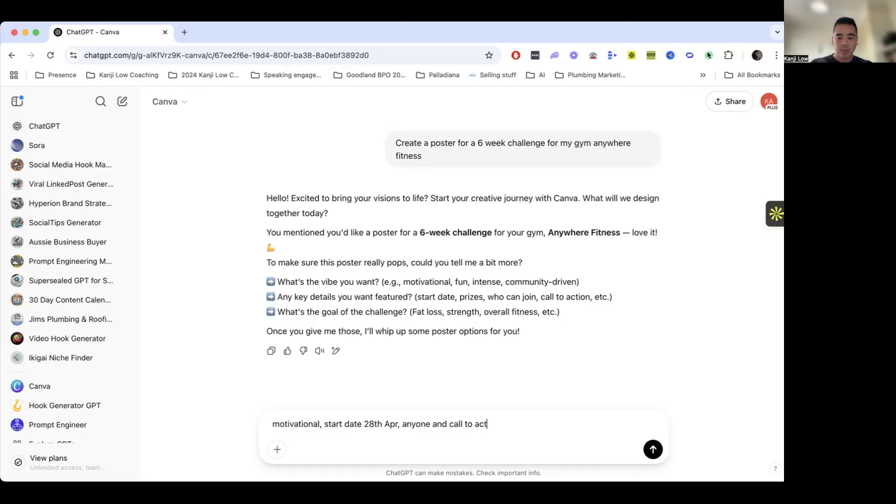
text(ion is join)
key(BackSpace)
key(BackSpace)
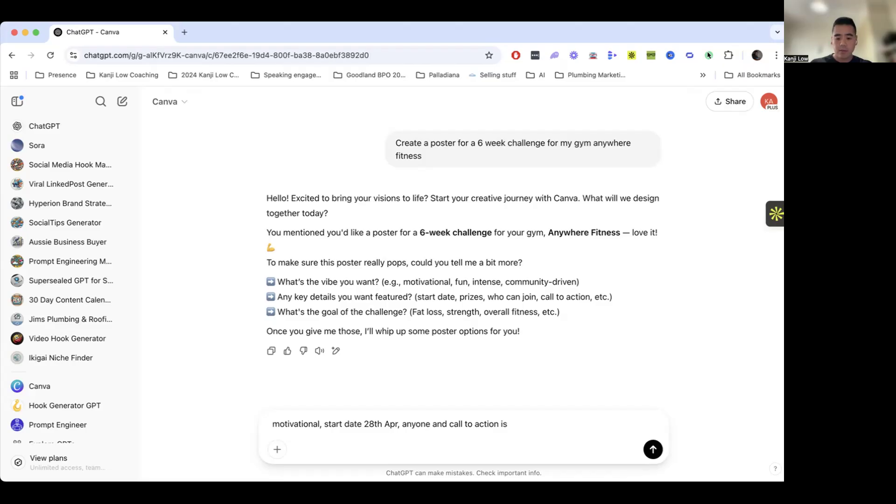
text(contact us, goal is )
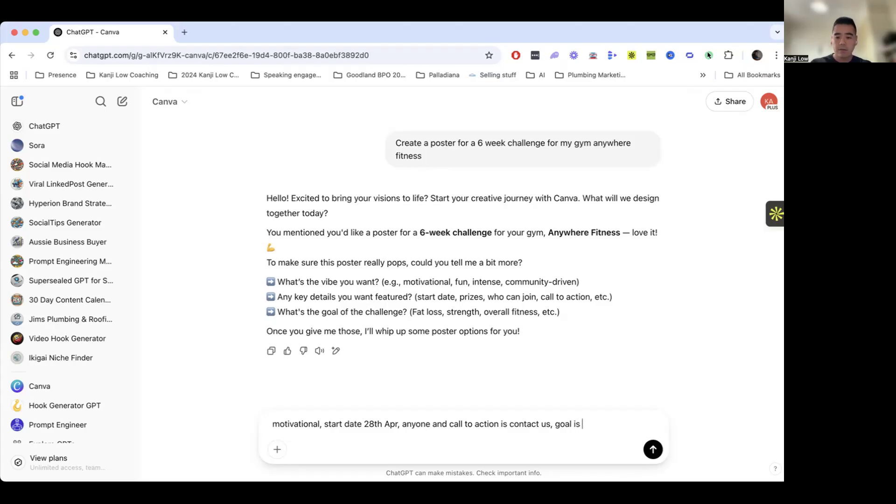
text(fatransf)
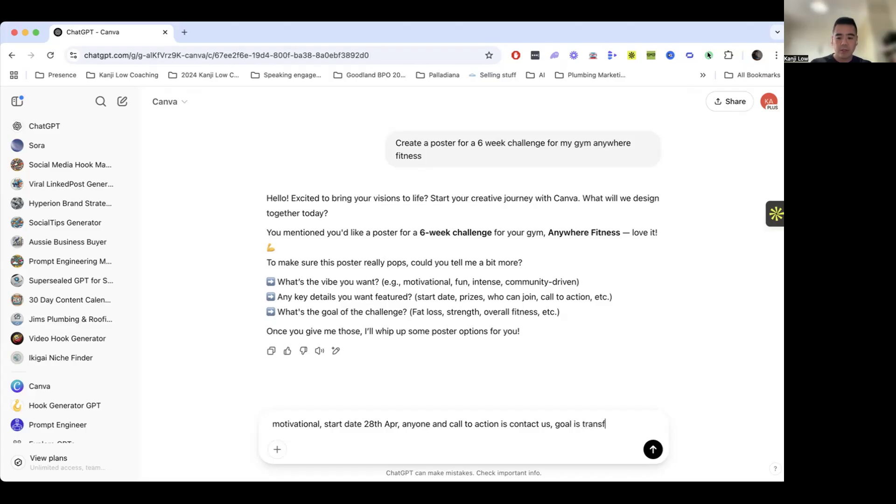
text(orm you)
key(BackSpace)
key(BackSpace)
text(into )
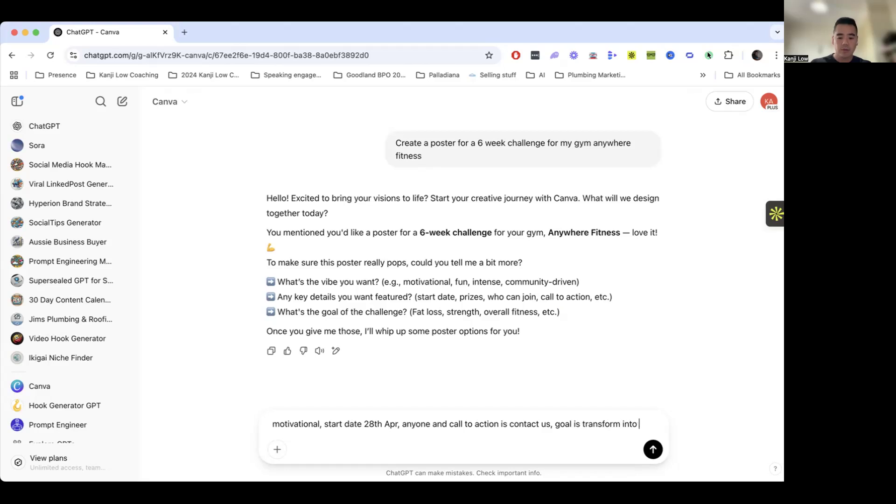
text(your dream body)
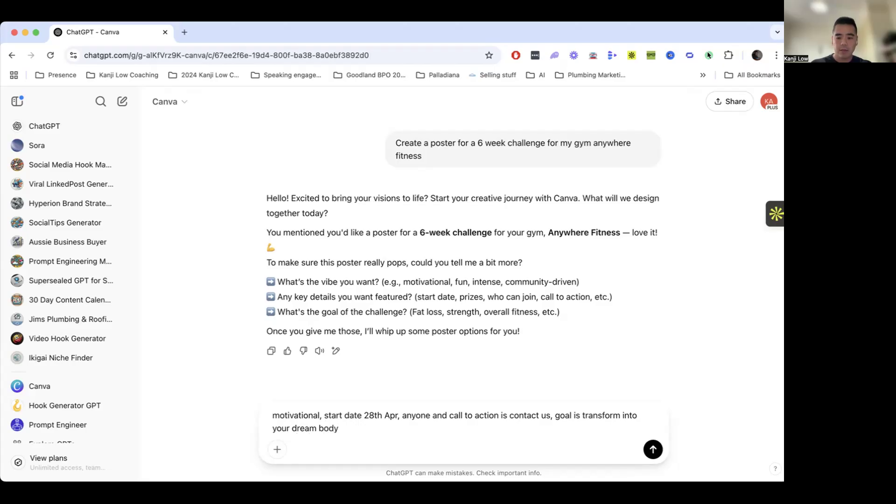
key(Return)
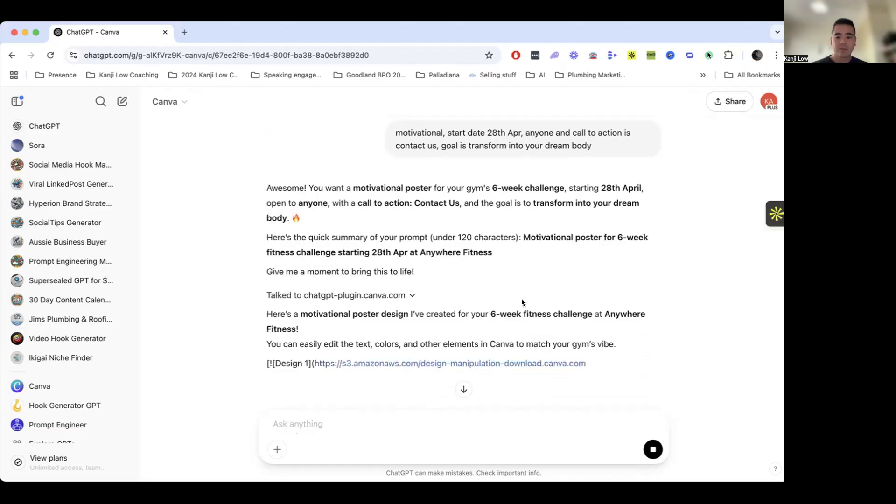
Examine the generated poster's heading, images and text from beginning to end, including the follow-up offer beneath it.
scroll(508, 289, down, 2)
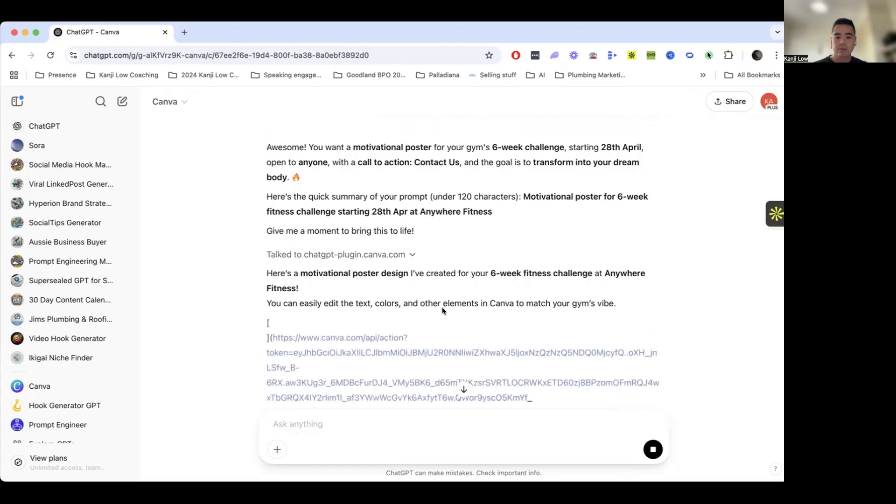
scroll(448, 313, down, 5)
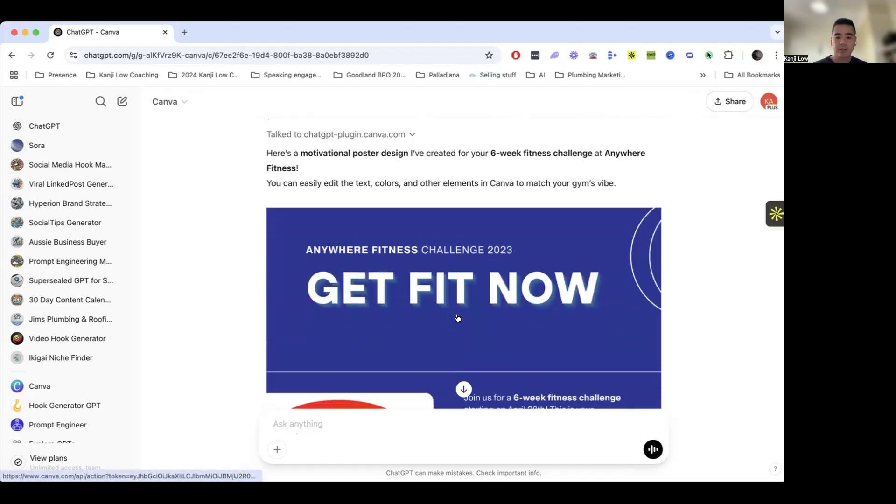
scroll(458, 318, down, 6)
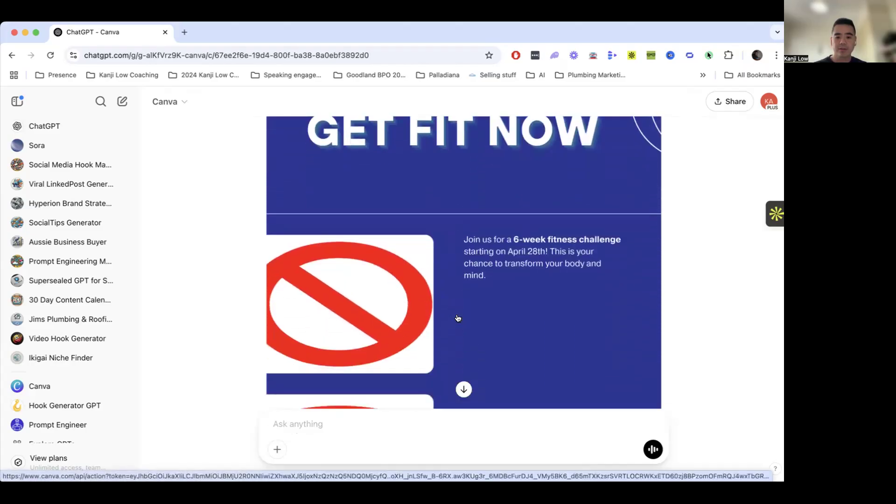
scroll(458, 318, down, 10)
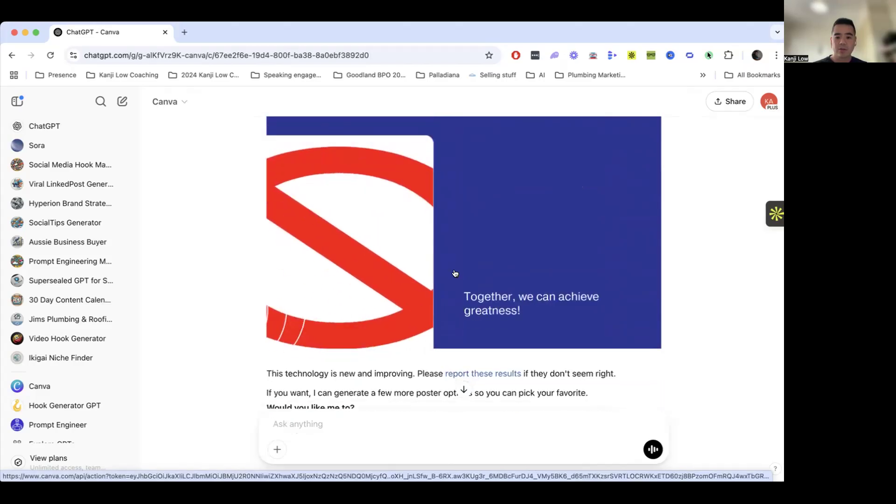
scroll(455, 273, up, 10)
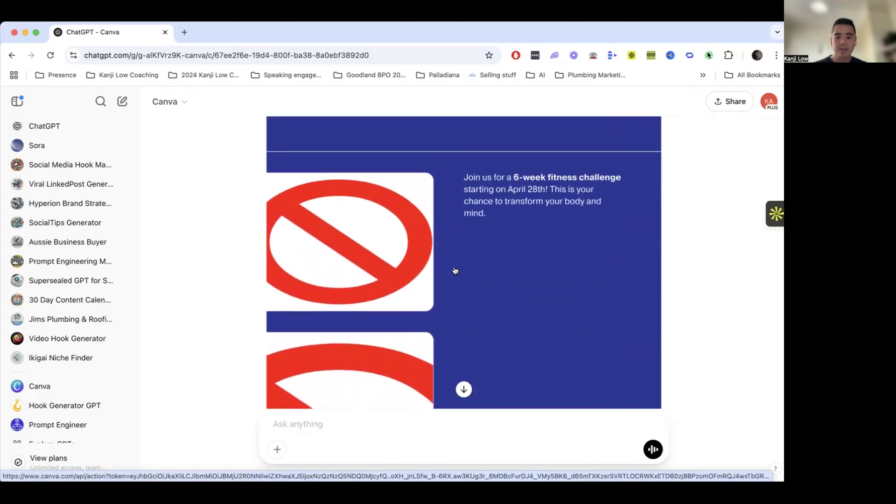
scroll(455, 271, up, 7)
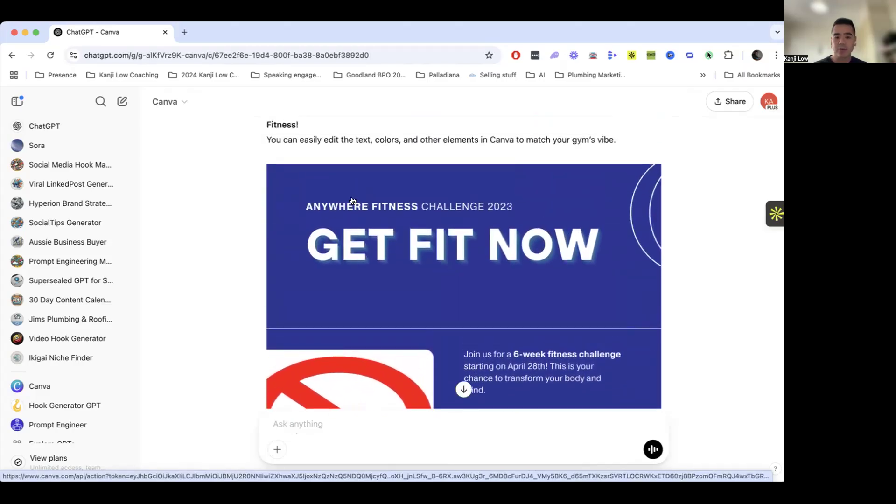
scroll(490, 233, down, 3)
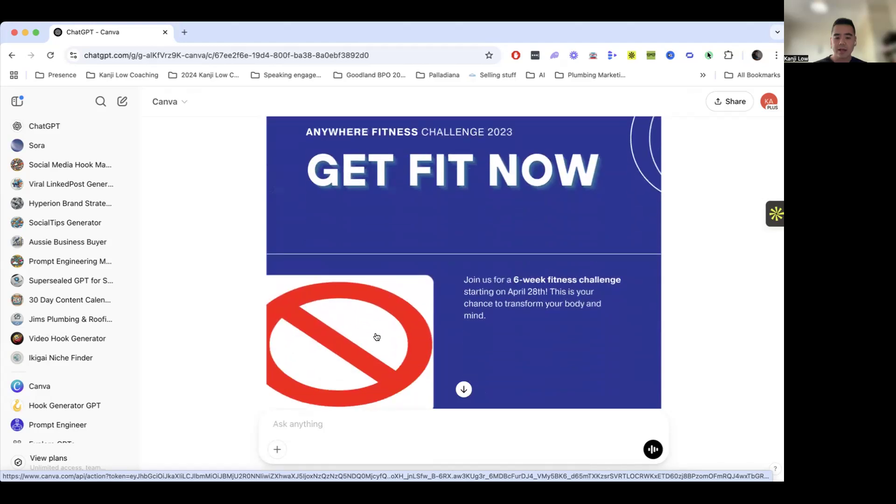
scroll(359, 363, down, 10)
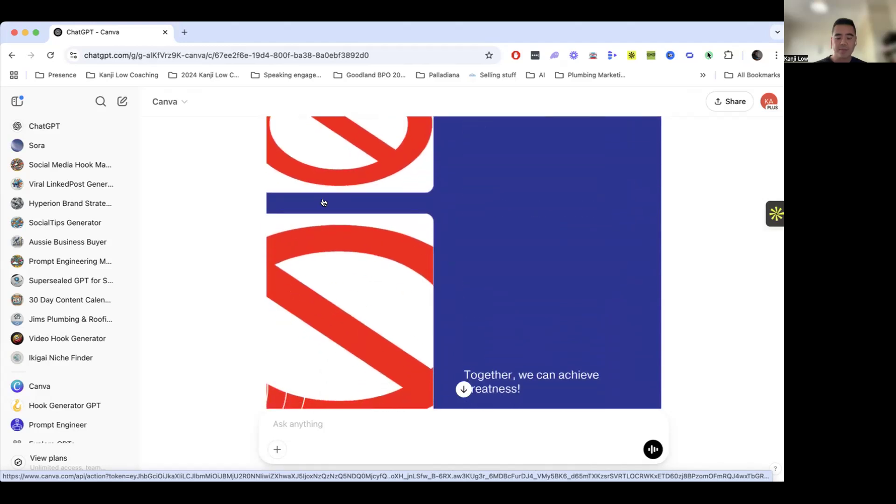
scroll(369, 324, up, 5)
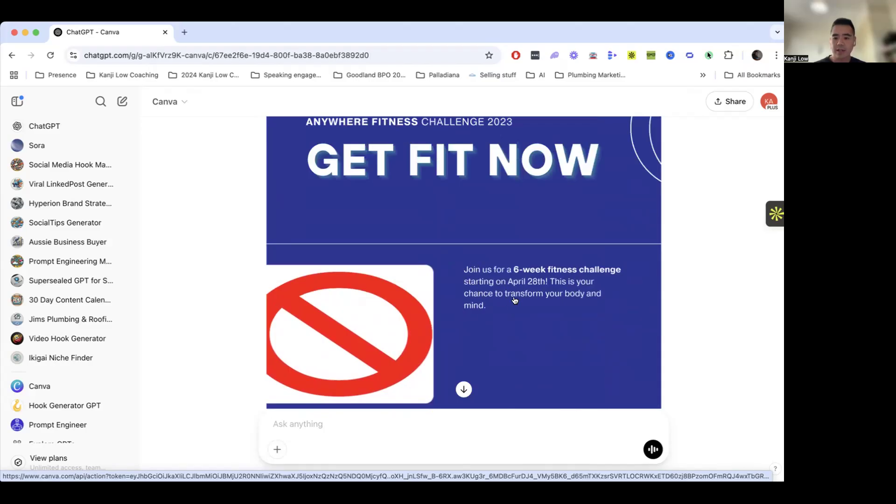
scroll(514, 300, down, 5)
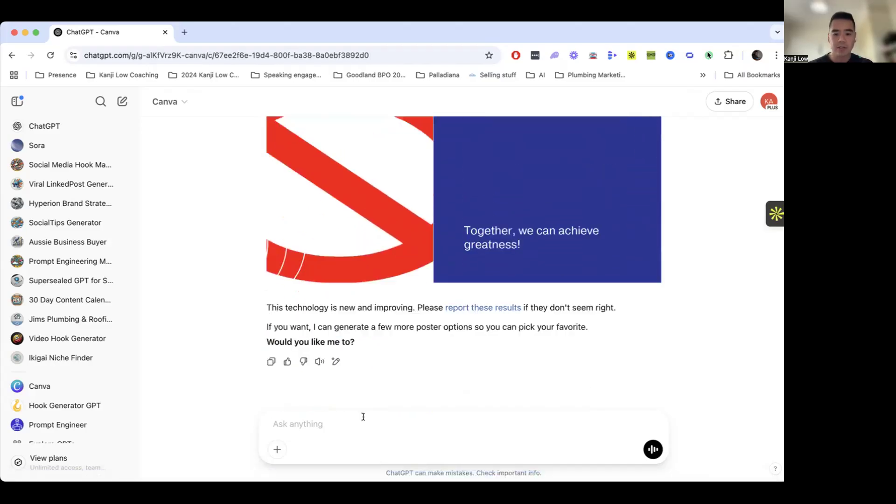
Send the request "Can you please update the image to a man and woman in gym attire and also make it for 2025".
click(363, 417)
text(Can you please update the image to a )
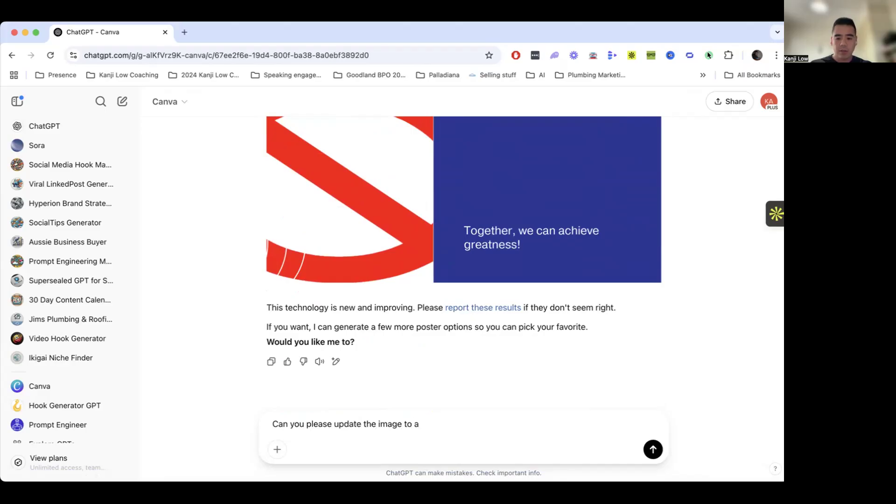
text(mand)
text(nd woman )
text(in gym atti)
text(re)
scroll(438, 296, up, 5)
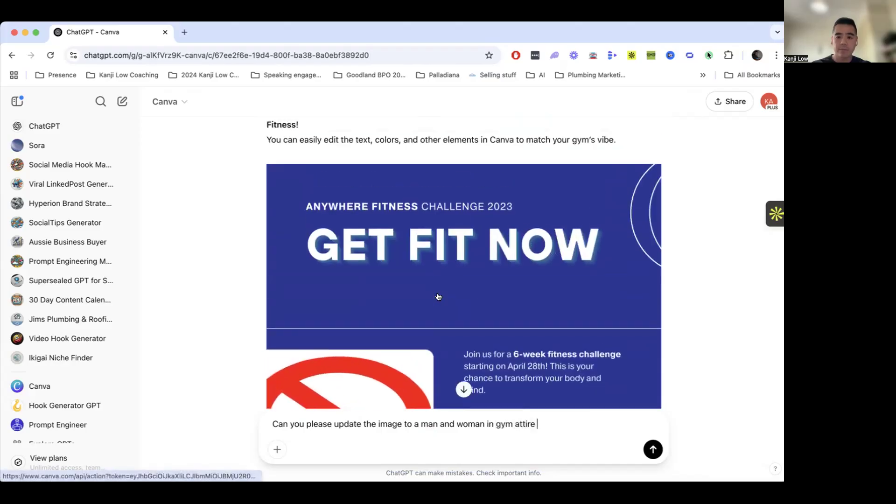
scroll(439, 297, down, 10)
text(and also make it for 2025)
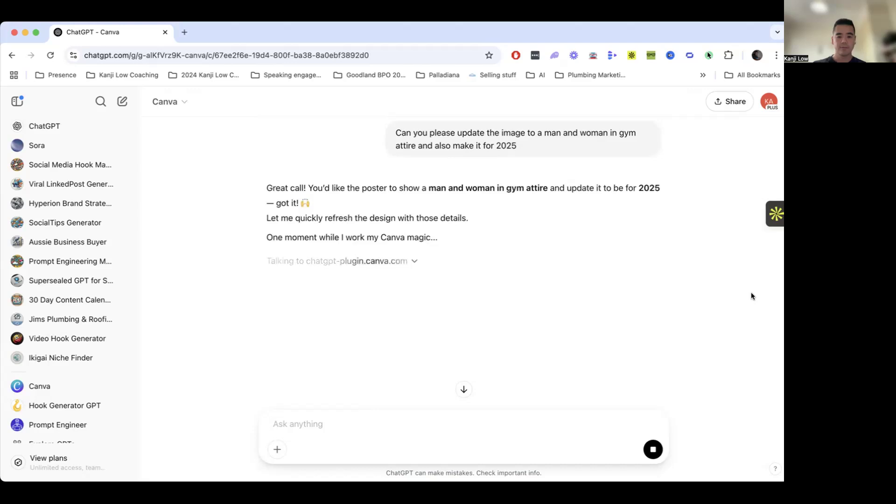
Look back at the first poster, and examine the image and text of the revised version.
scroll(751, 296, up, 15)
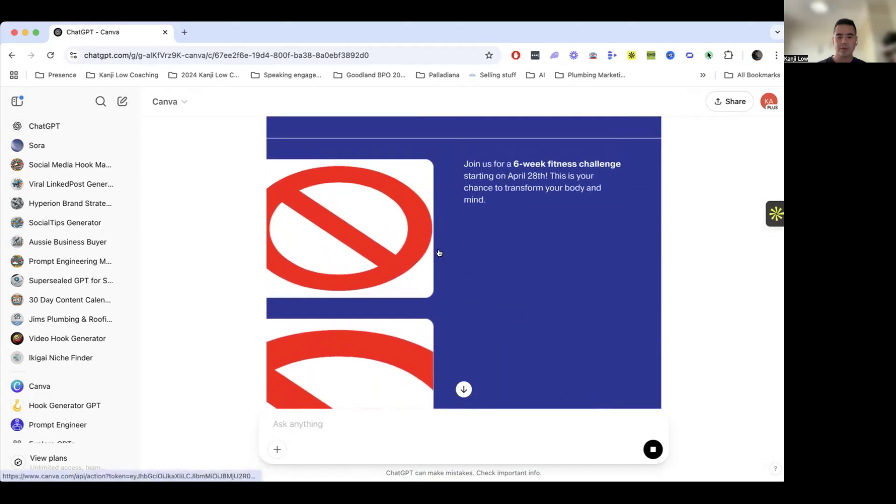
scroll(455, 285, down, 15)
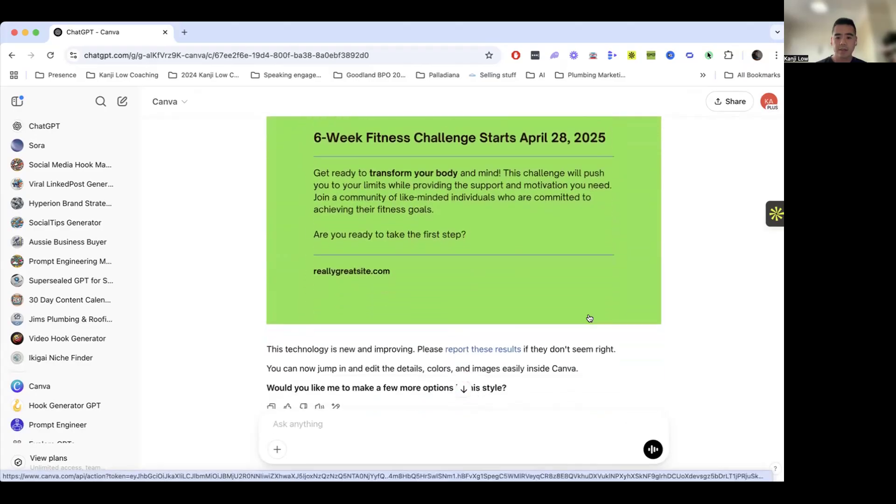
scroll(589, 318, up, 3)
scroll(589, 318, up, 5)
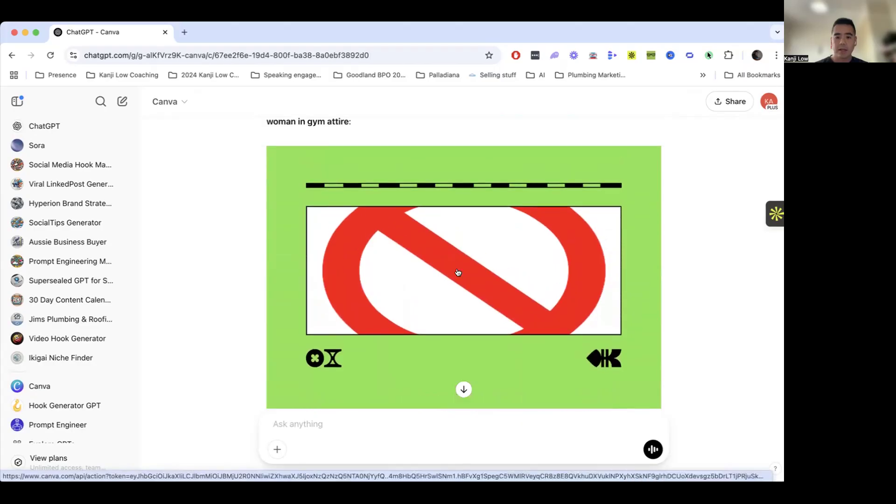
scroll(458, 272, down, 3)
scroll(453, 245, down, 10)
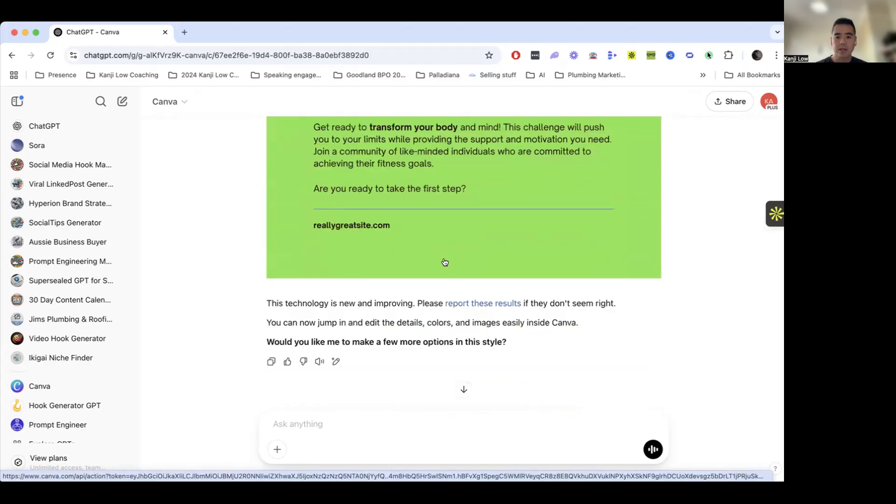
scroll(442, 261, up, 8)
scroll(440, 195, down, 10)
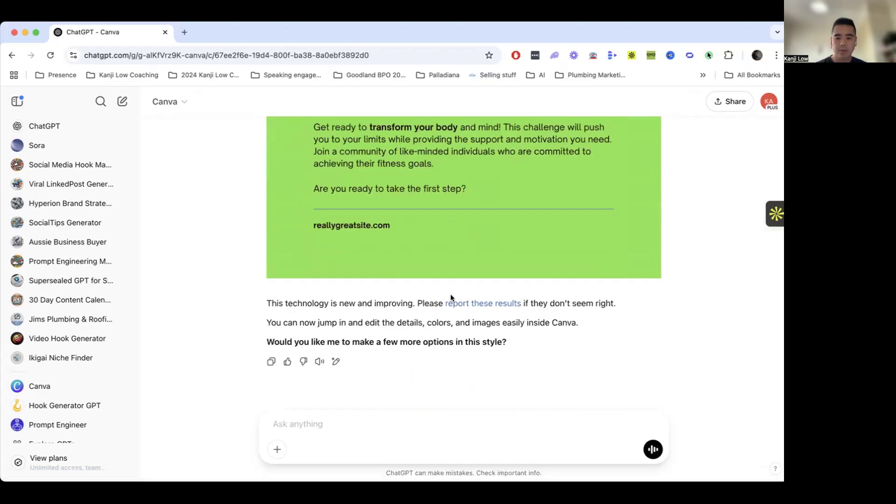
click(453, 304)
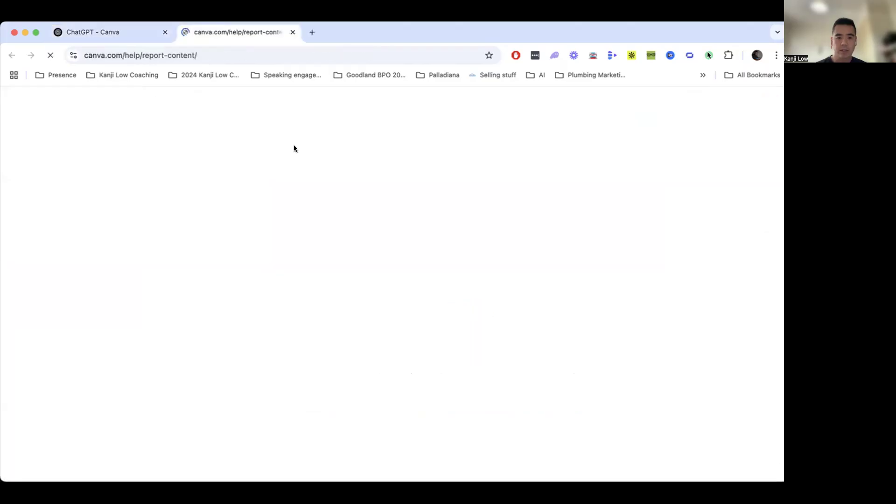
click(103, 32)
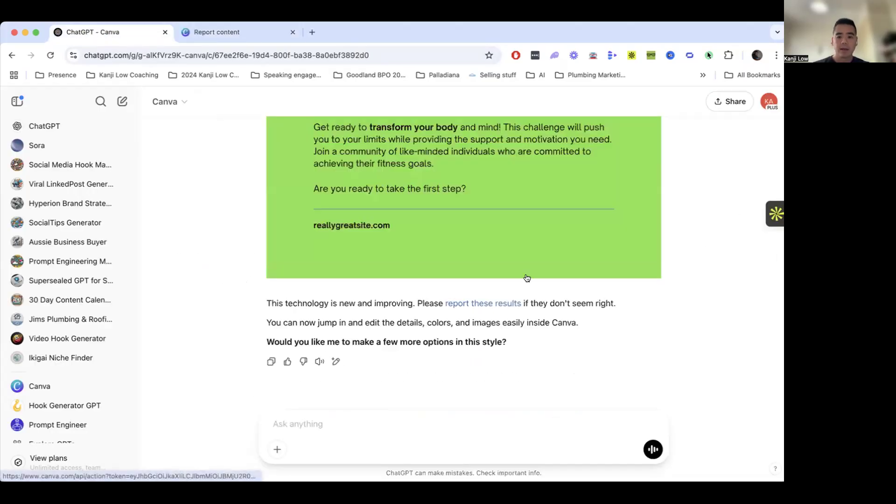
Check the reply above the revised green gym challenge poster, and open that poster for editing in Canva.
scroll(527, 278, up, 15)
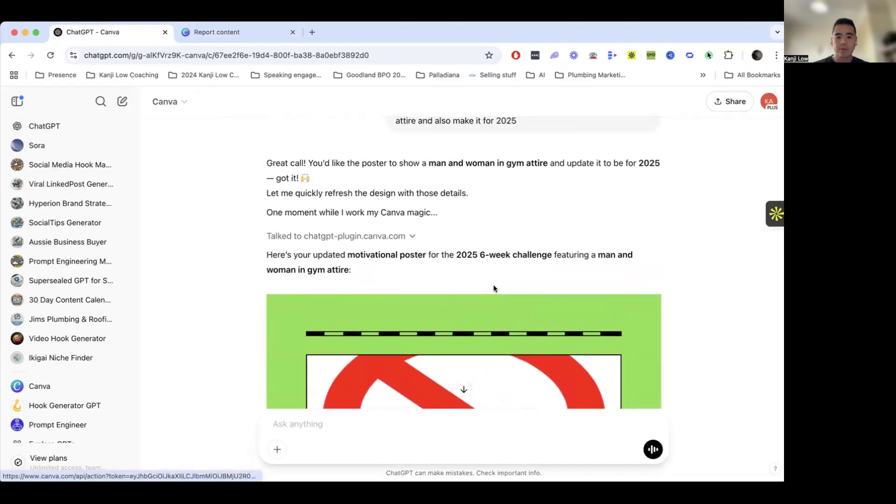
click(389, 237)
click(389, 237)
scroll(391, 242, down, 5)
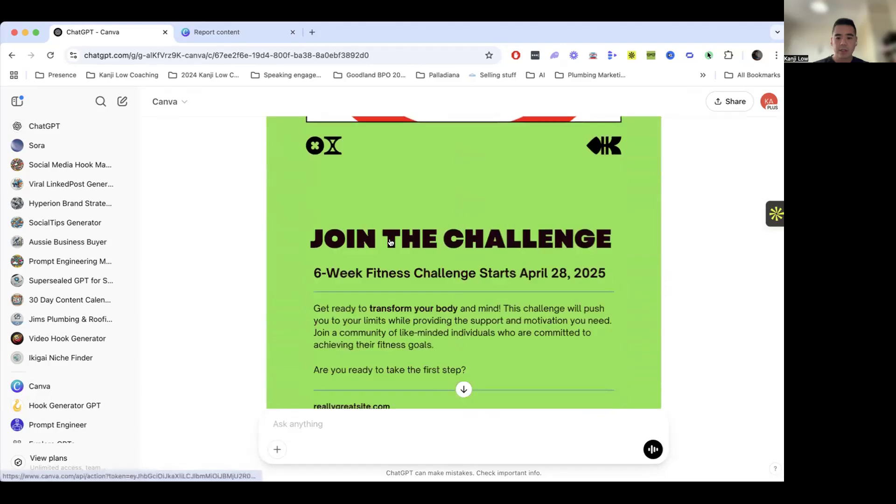
click(406, 232)
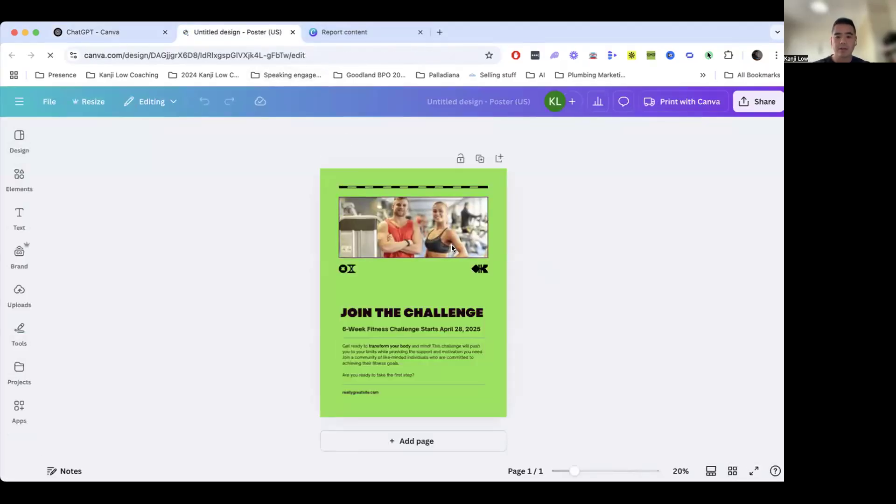
Return to the ChatGPT conversation and open the first blue "GET FIT NOW" poster for editing in Canva.
click(110, 33)
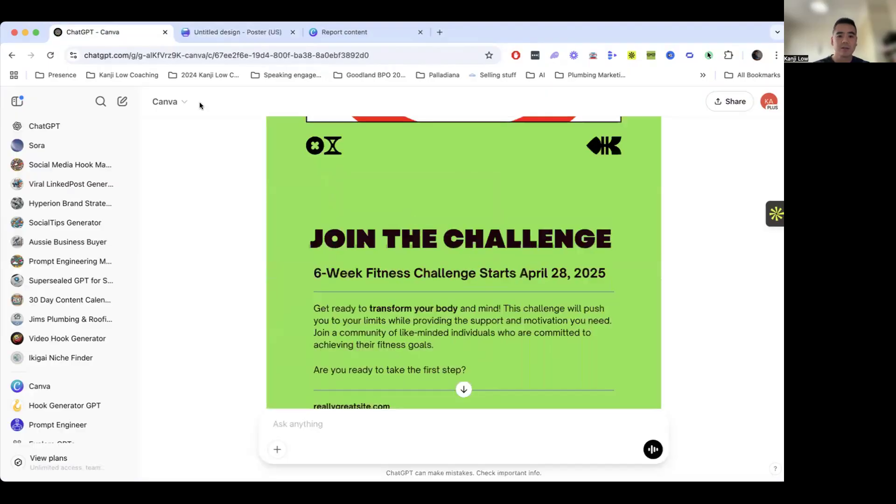
scroll(387, 217, up, 10)
click(375, 213)
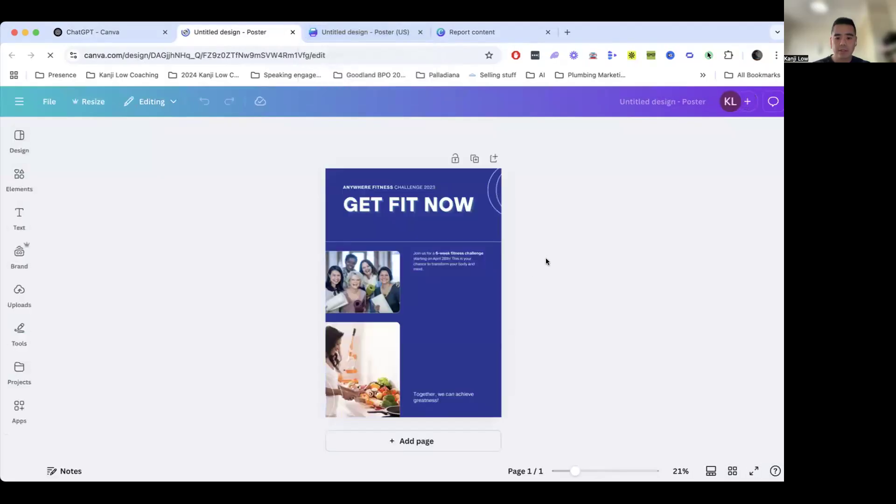
Examine the blue poster's photos, the 6-week challenge paragraph and the closing "Together, we can achieve greatness!" text as editable elements.
scroll(545, 261, down, 2)
scroll(546, 262, up, 1)
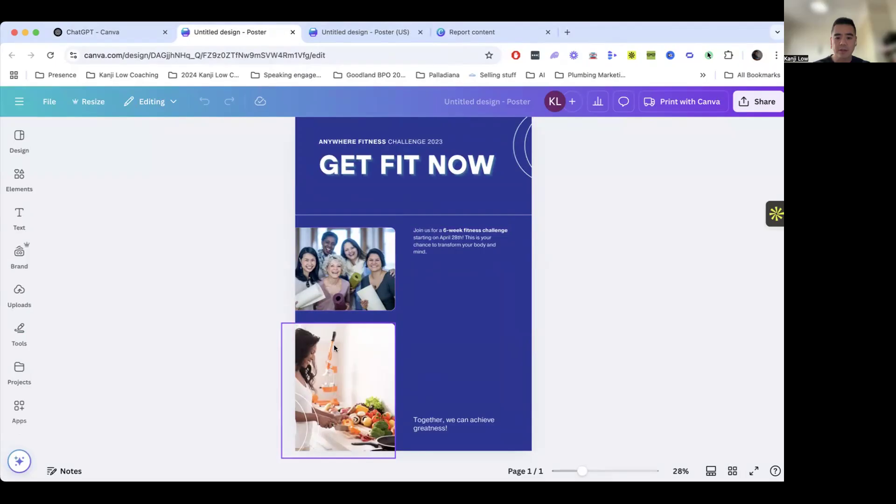
scroll(431, 270, up, 1)
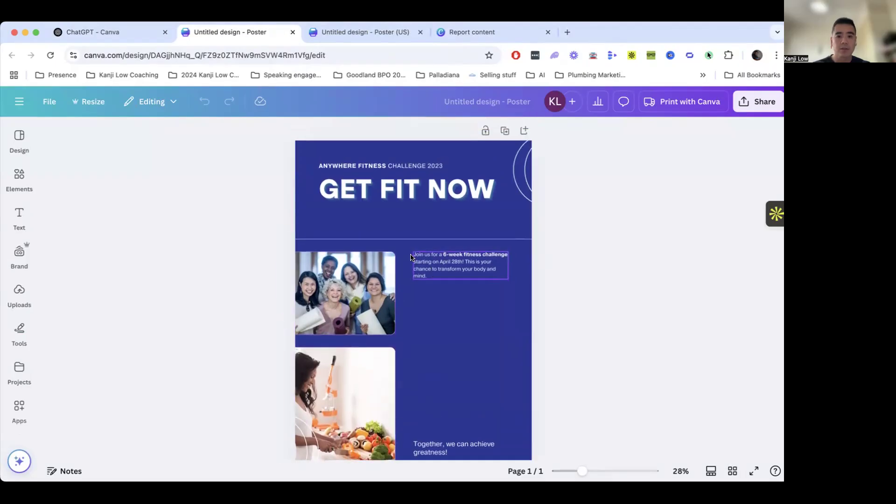
scroll(463, 242, down, 2)
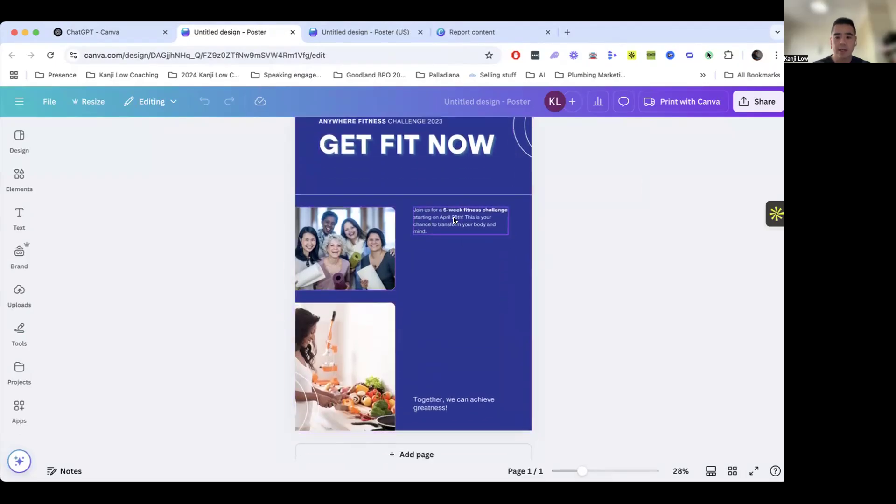
click(460, 226)
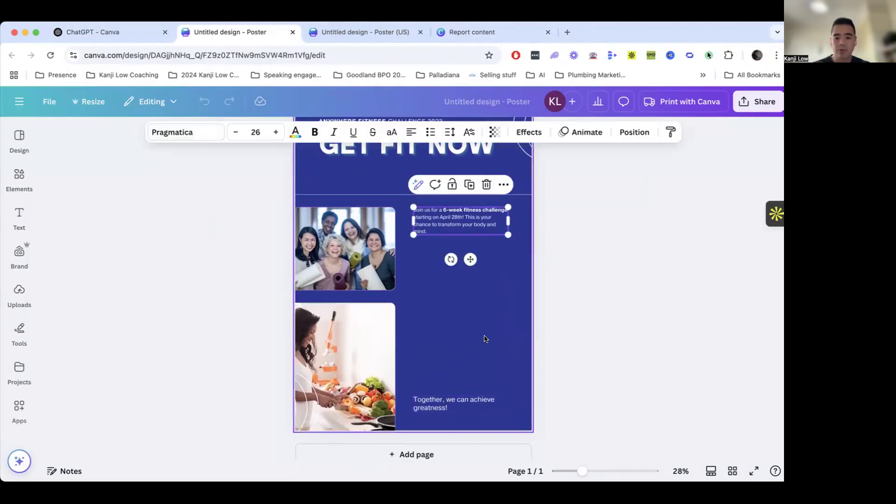
click(416, 401)
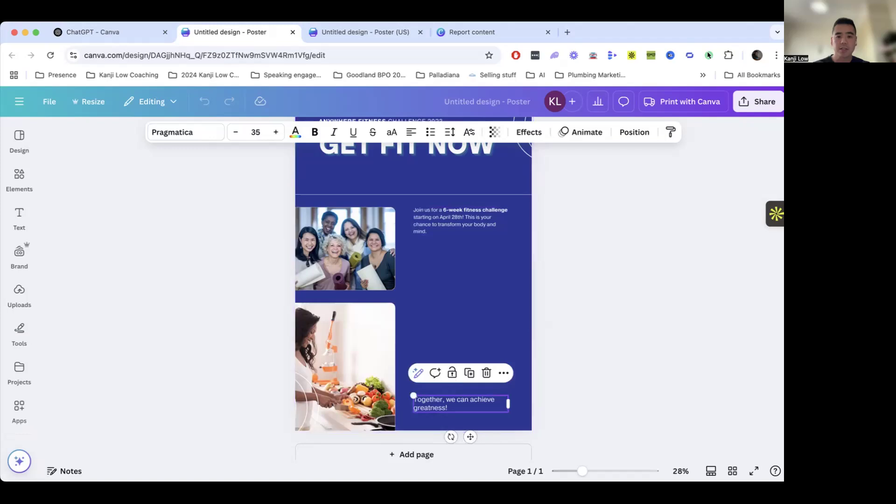
Switch to the green "JOIN THE CHALLENGE" design and examine its background, gym photo, heading and body text.
click(346, 32)
click(438, 274)
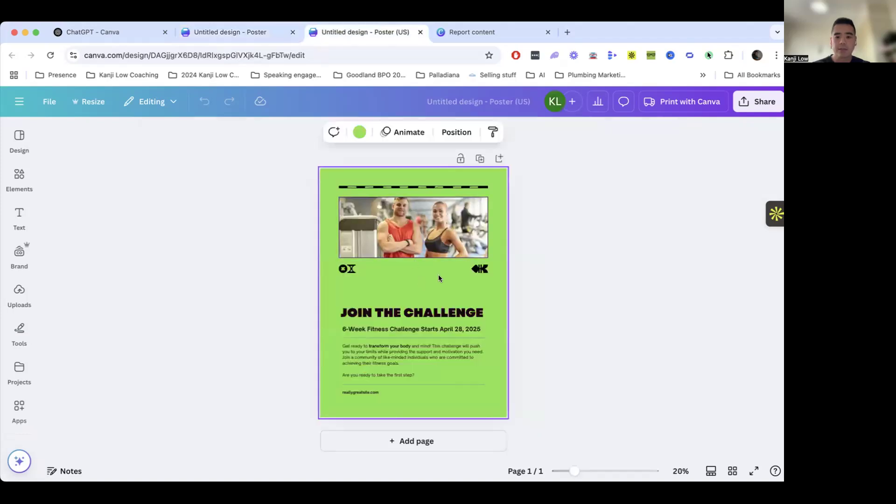
scroll(438, 275, up, 3)
scroll(438, 278, down, 2)
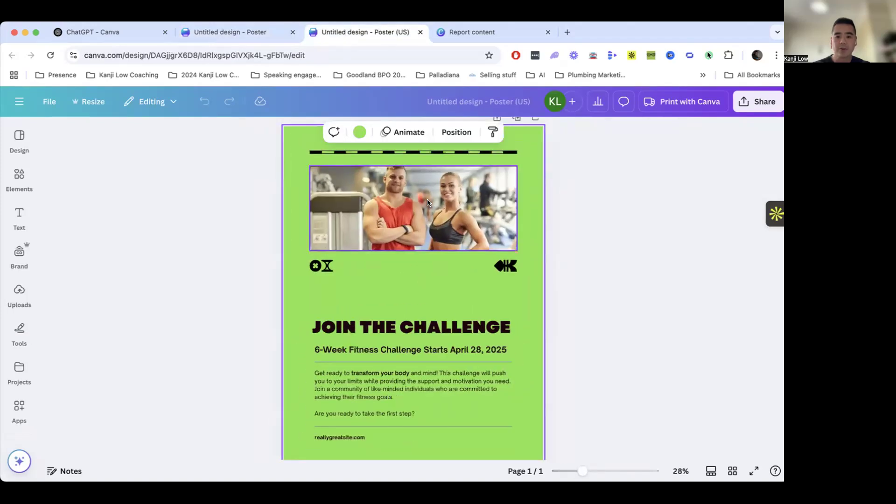
click(605, 248)
scroll(430, 260, down, 2)
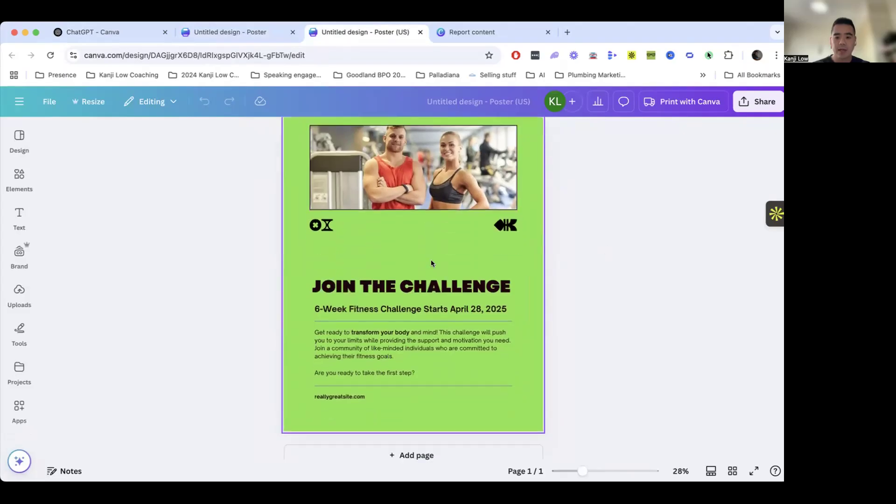
scroll(430, 263, up, 1)
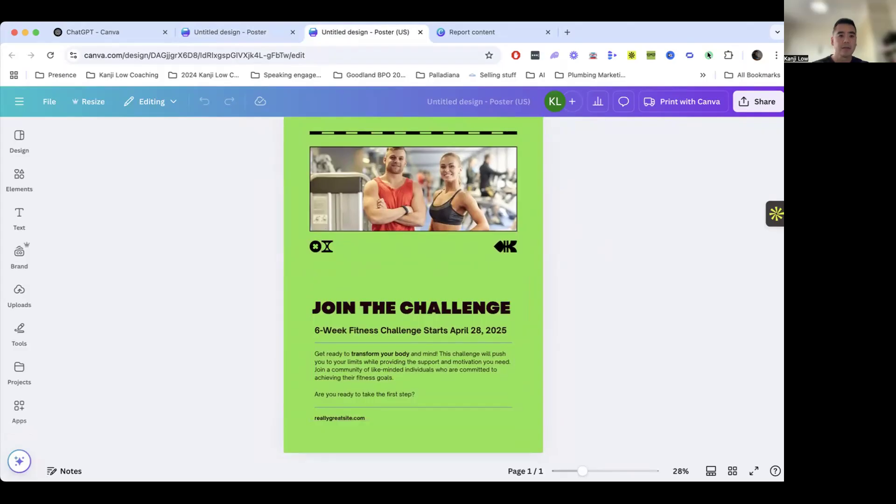
In the ChatGPT conversation, send "Can you give me an infographic on the money in the AI industry in canva, make it informative and colours are purple and white".
click(114, 32)
click(461, 389)
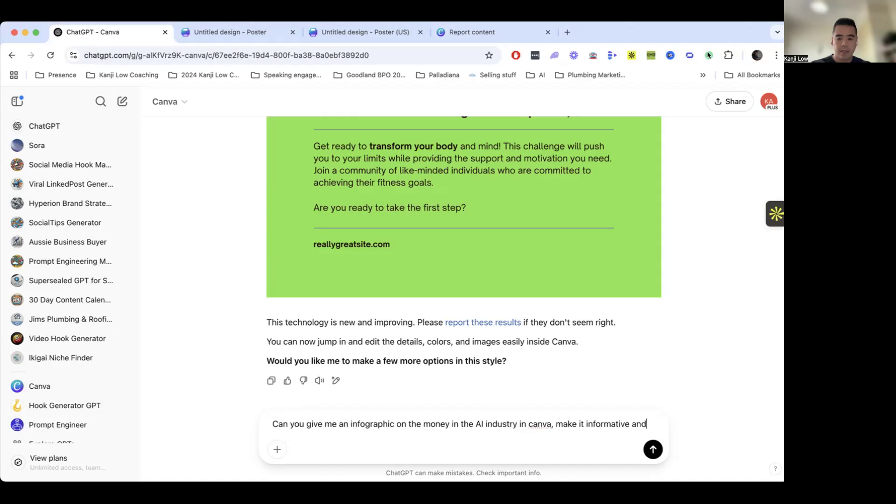
text(colours are p)
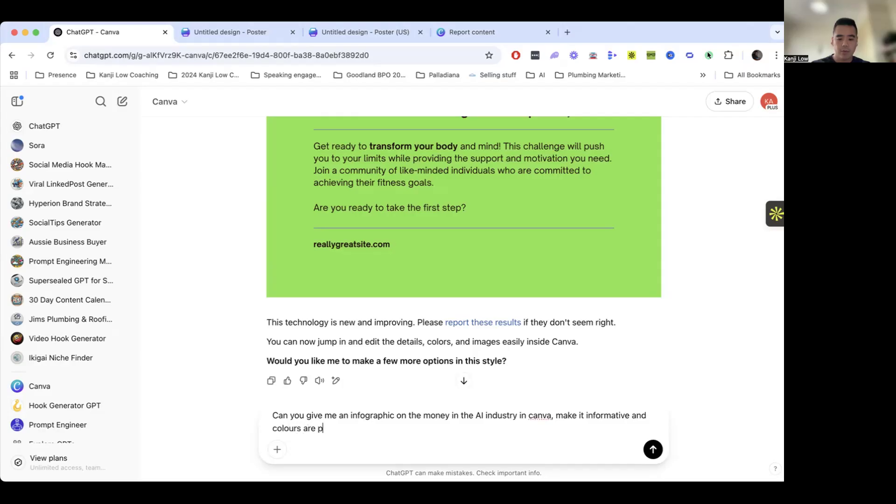
text(urple and white)
key(Return)
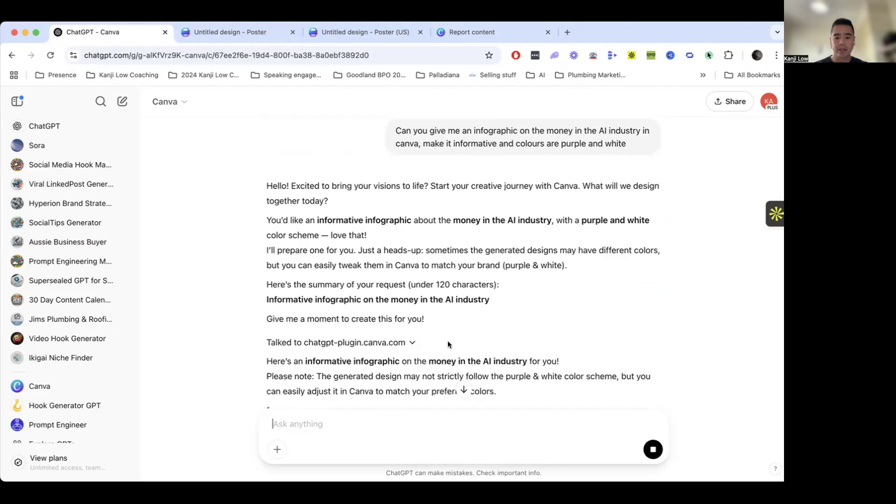
Read the reply and examine the generated AI industry infographic's title, market value section, photo and closing section.
scroll(446, 341, down, 1)
scroll(492, 298, down, 1)
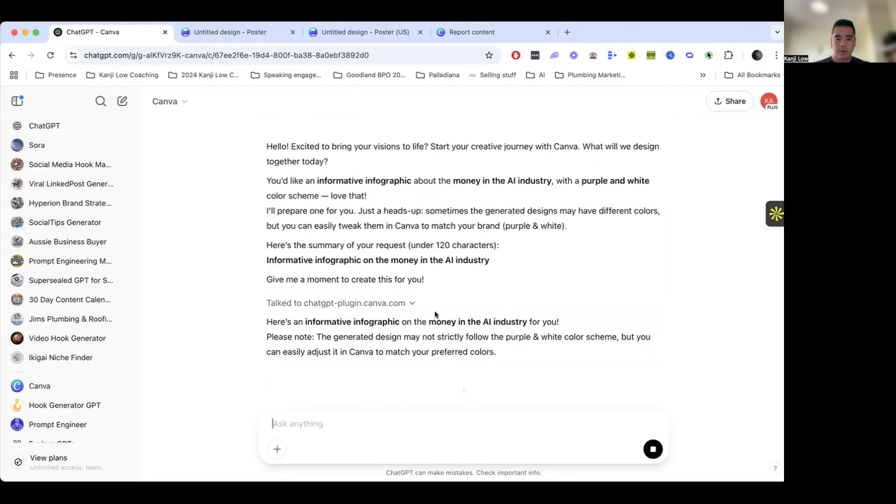
scroll(456, 310, down, 5)
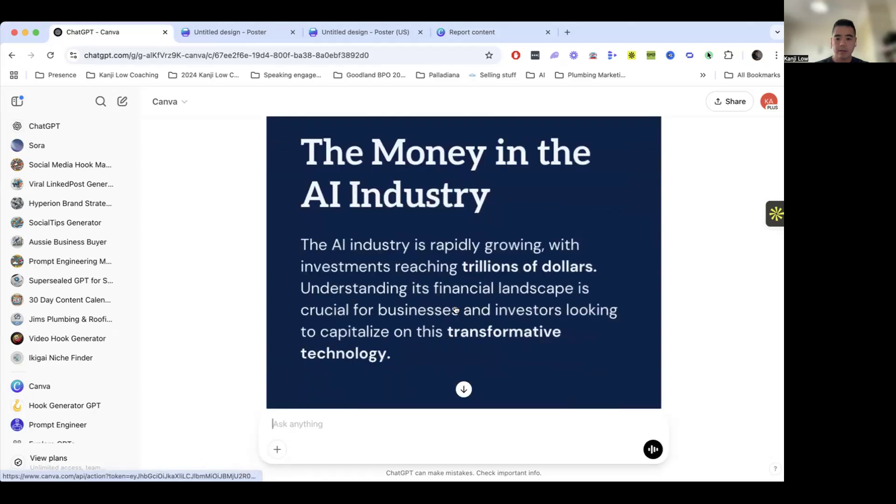
scroll(455, 310, down, 5)
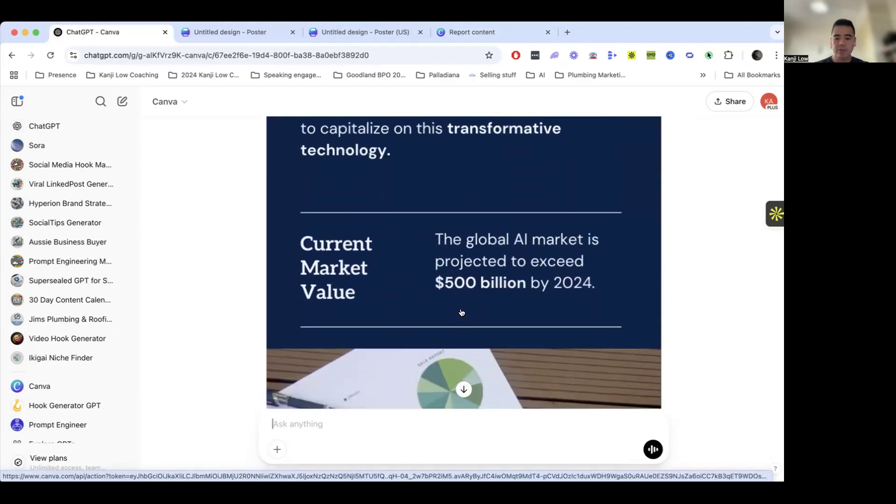
scroll(461, 312, down, 8)
scroll(465, 309, down, 4)
scroll(467, 317, up, 8)
scroll(467, 318, up, 10)
scroll(466, 318, down, 8)
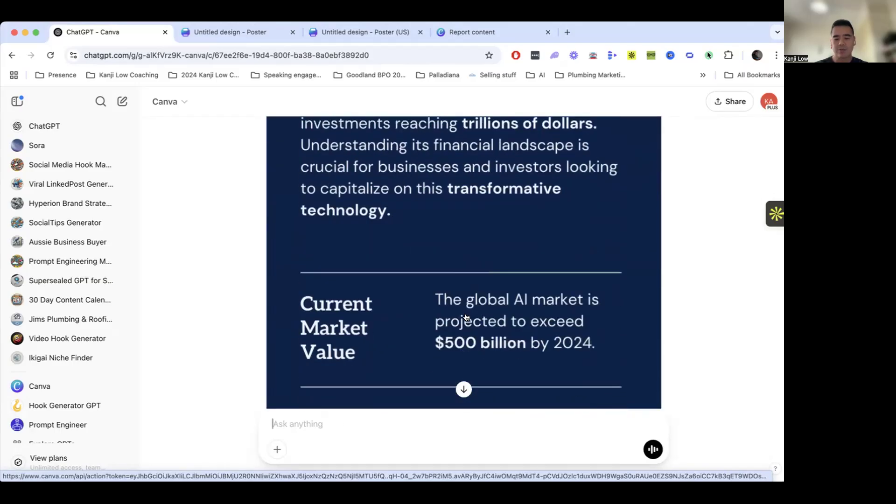
scroll(466, 317, down, 8)
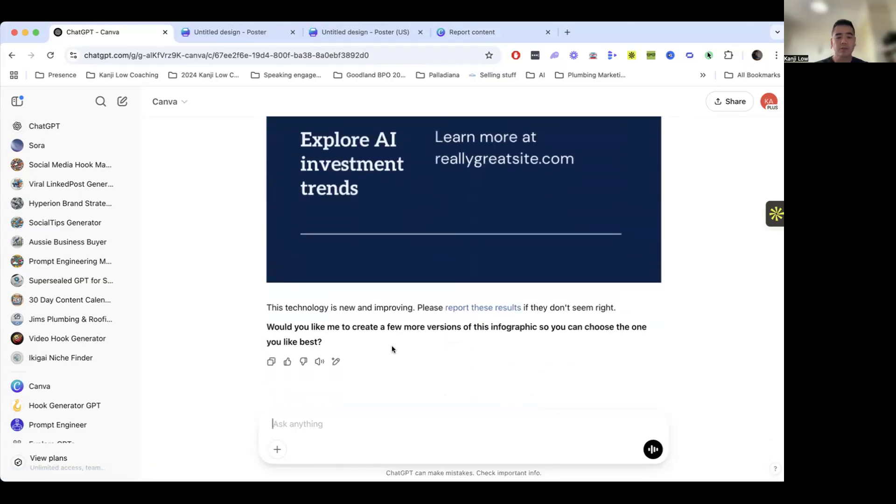
scroll(392, 349, up, 8)
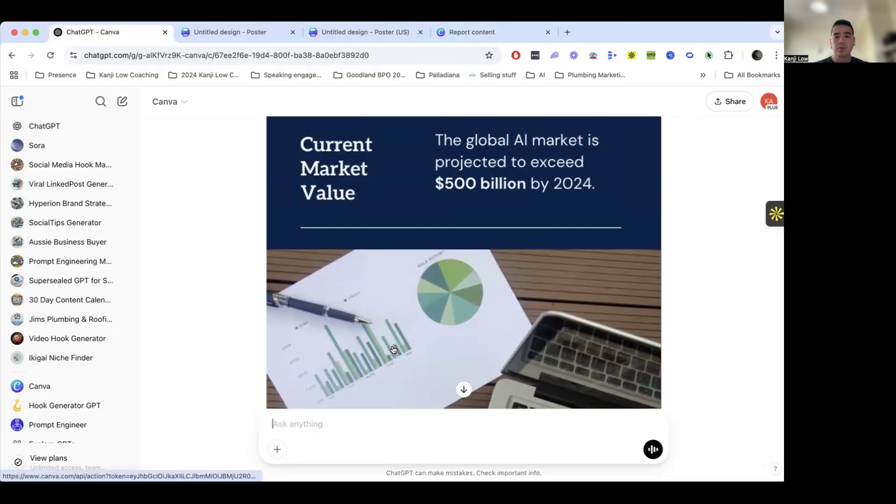
scroll(394, 350, up, 5)
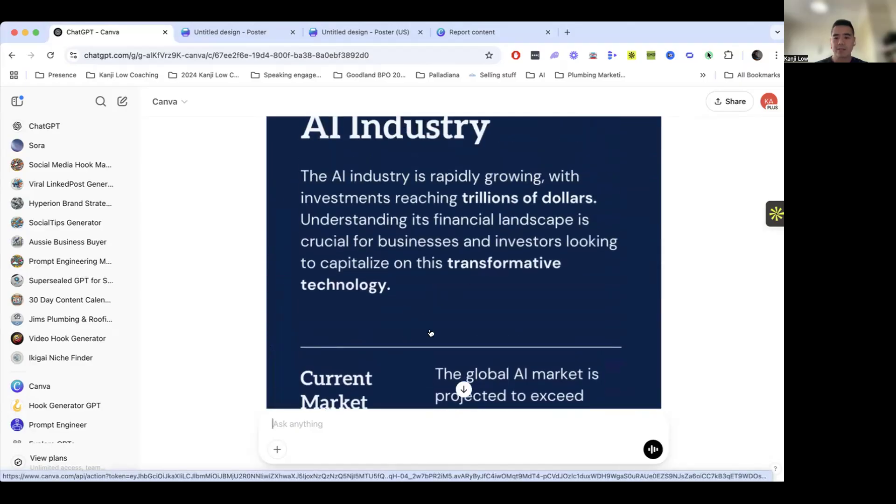
Open the generated "The Money in the AI Industry" infographic for editing in Canva.
scroll(430, 333, down, 8)
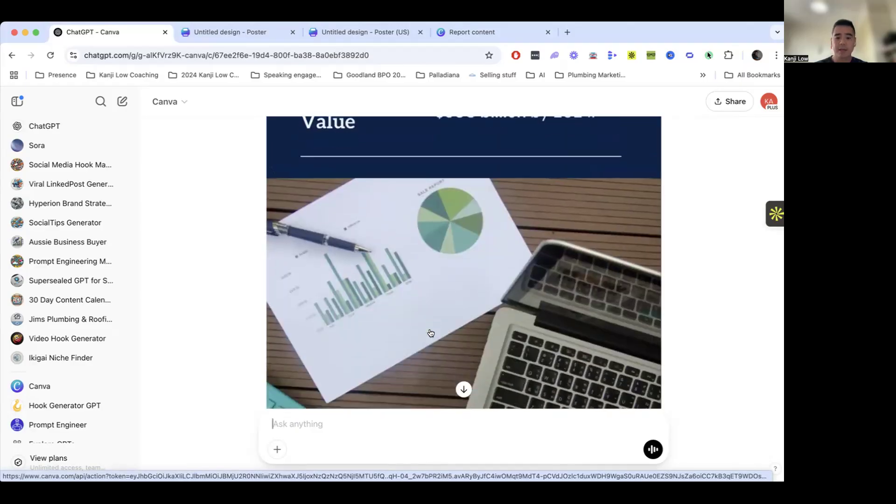
scroll(430, 333, down, 10)
click(411, 249)
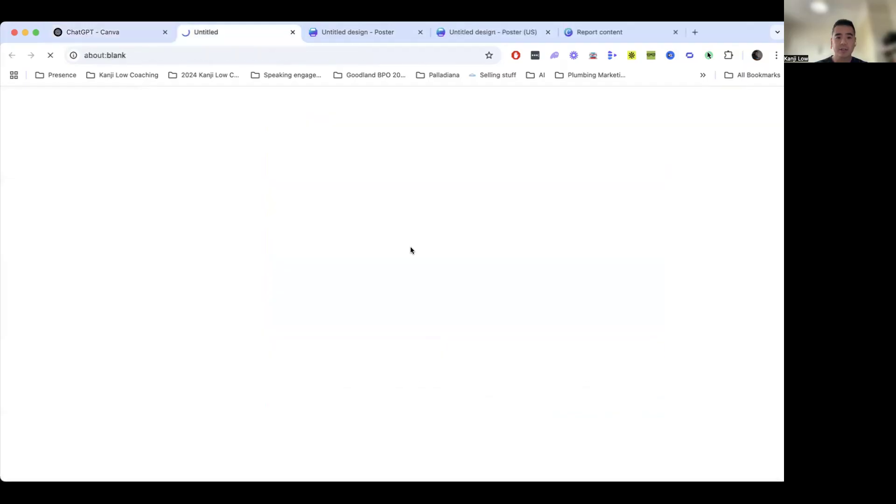